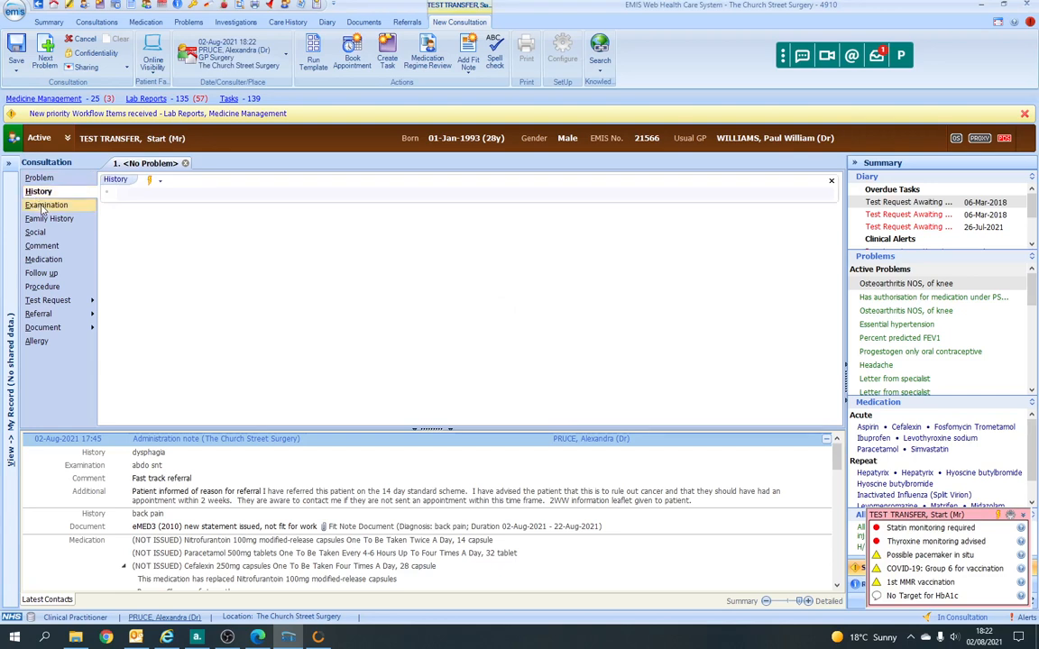
Add Examination and Comment headings to the new consultation
left_click(45, 205)
left_click(41, 245)
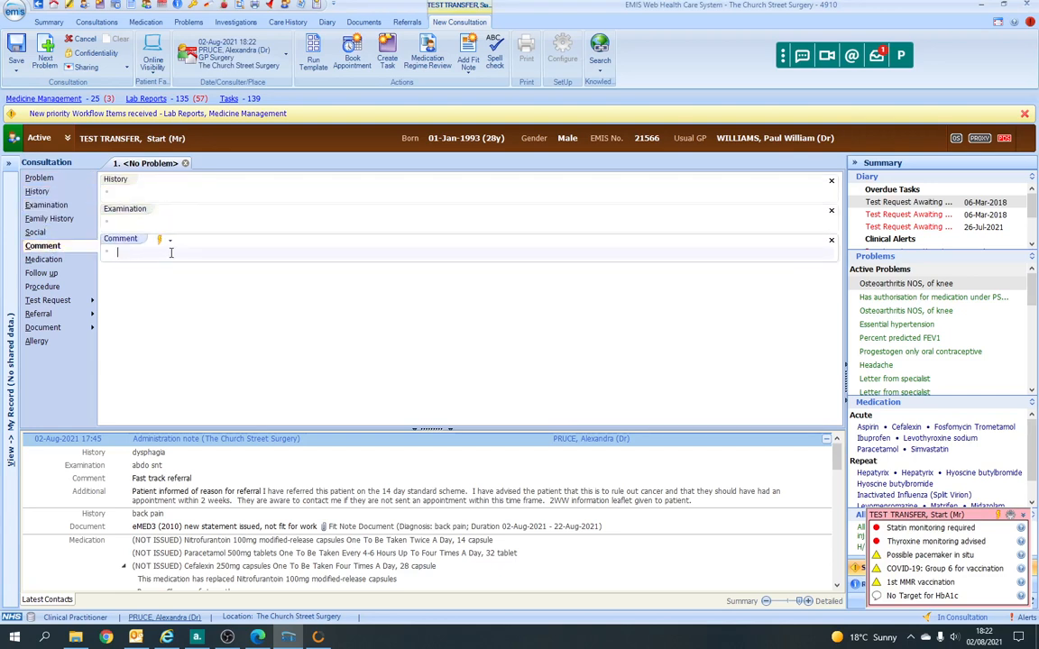
Launch the WFHP Main Menu protocol and open the Clinical Assessment Template from the doctors' templates
key("F12")
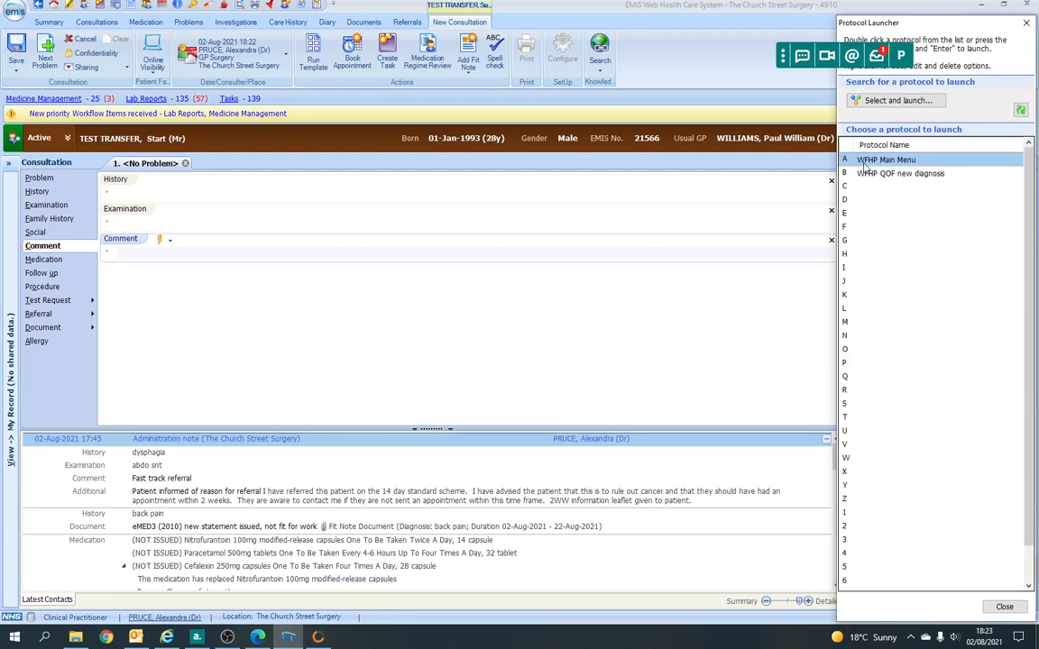
double_click(895, 167)
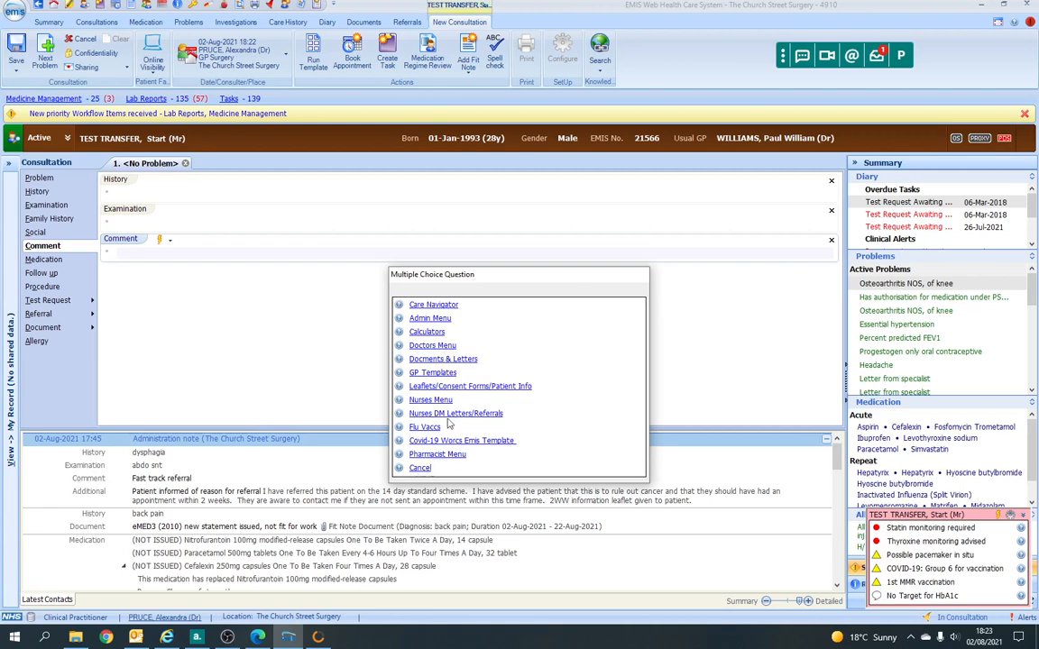
left_click(439, 351)
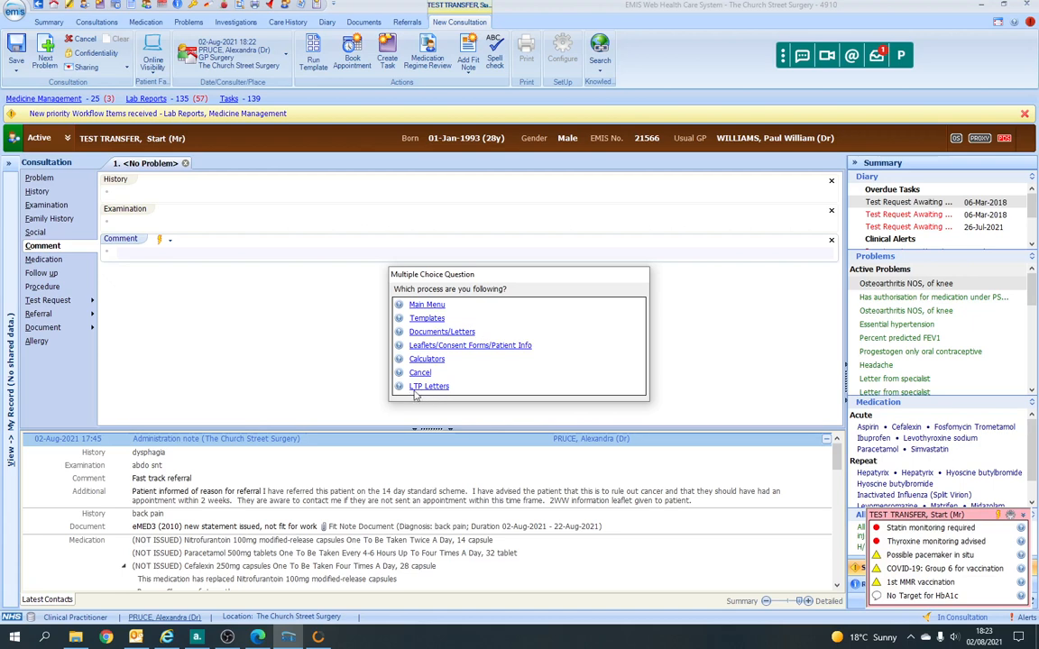
left_click(432, 320)
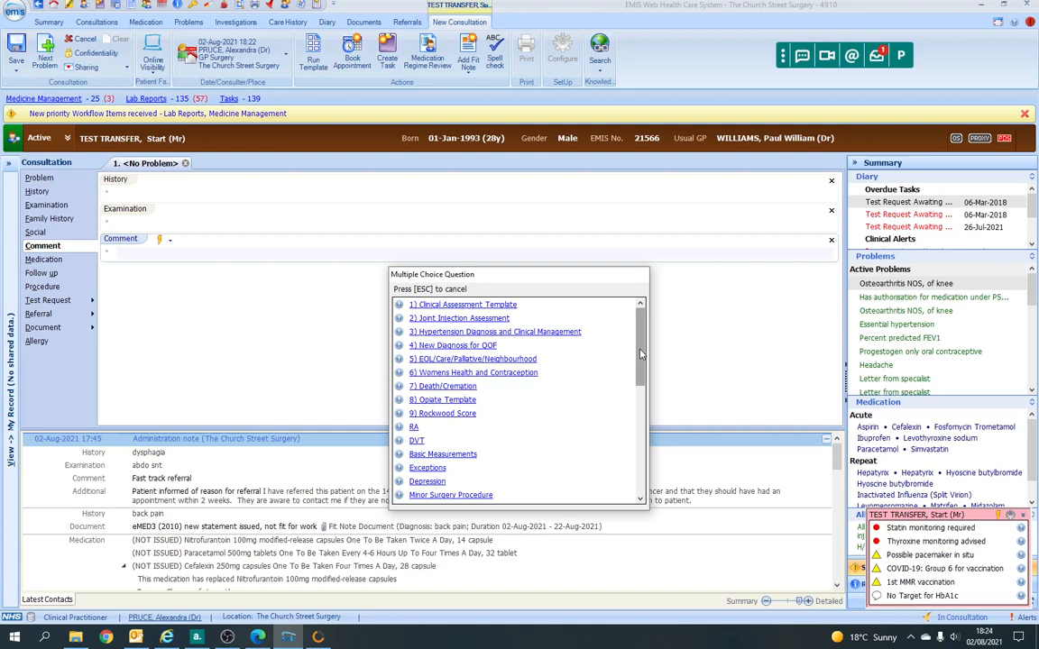
mouse_move(641, 354)
left_mouse_down()
mouse_move(634, 479)
mouse_move(638, 361)
left_mouse_up()
left_click(435, 305)
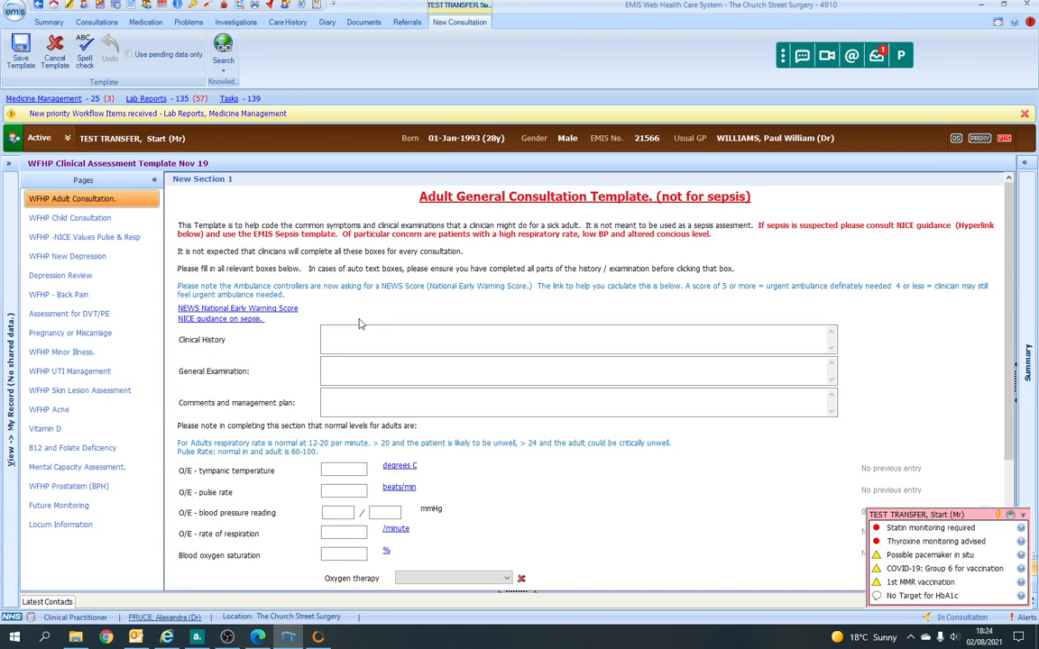
Record a normal abdominal examination and a tympanic temperature of 37 degrees C on the adult consultation page
scroll(355, 324, "down", 1)
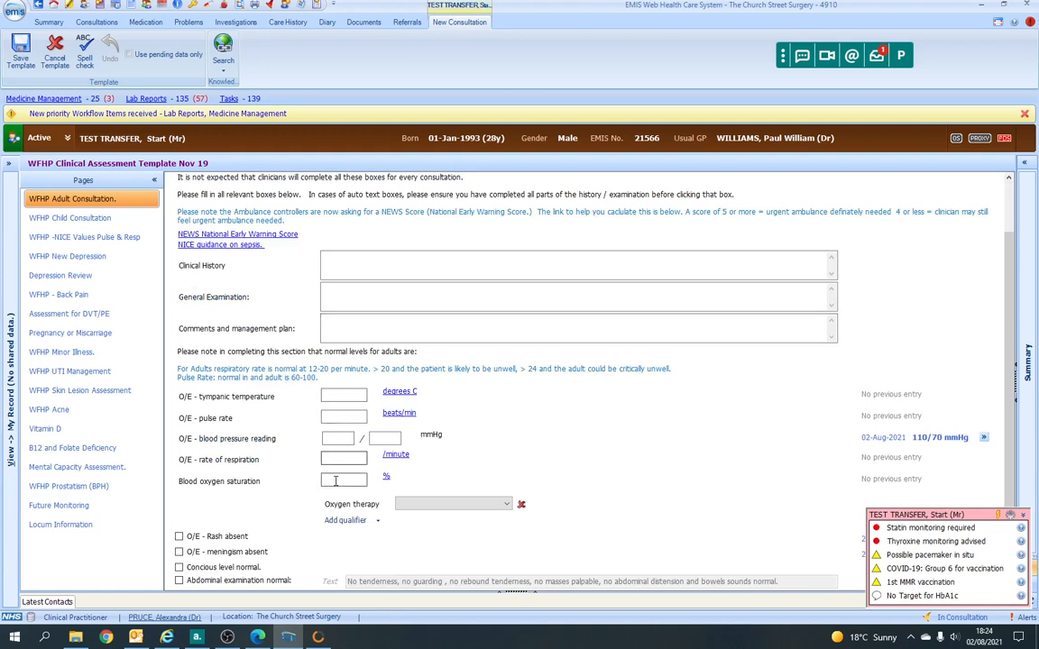
left_click(452, 506)
left_click(454, 508)
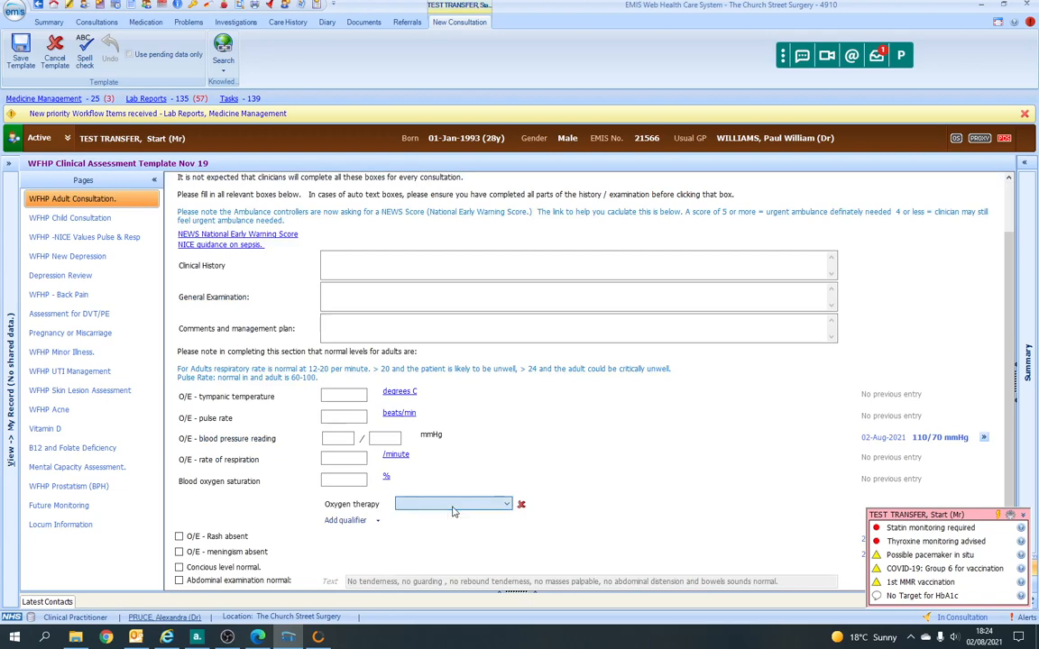
left_click(514, 435)
scroll(514, 435, "down", 2)
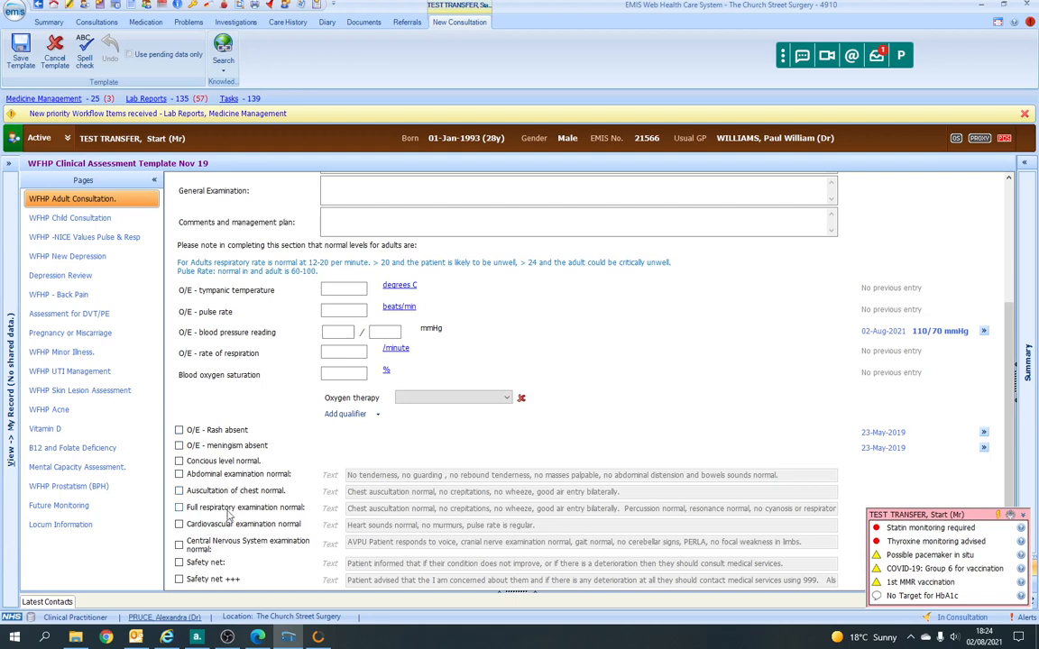
left_click(219, 476)
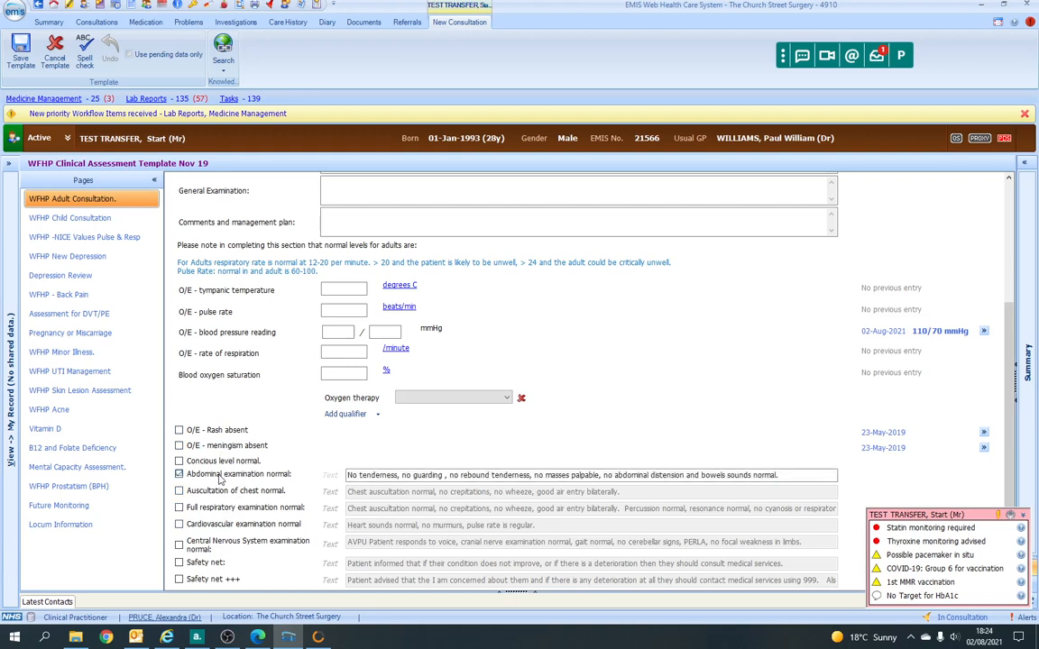
left_click(338, 289)
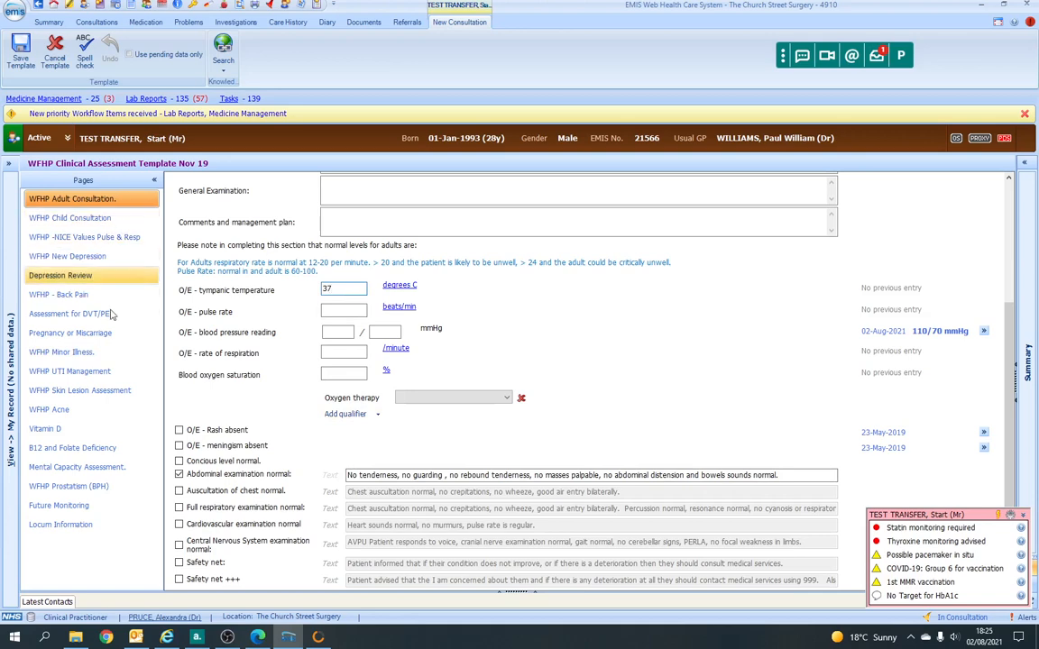
Look through the Child Consultation, NICE Values and New Depression pages, and save the template to the consultation
left_click(106, 218)
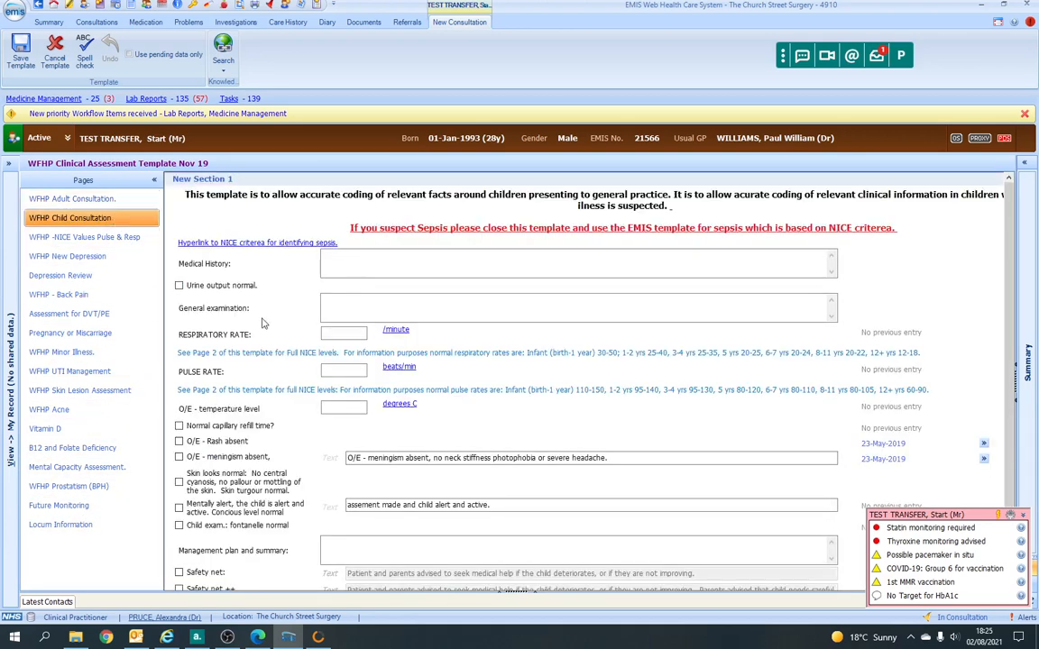
scroll(279, 312, "down", 1)
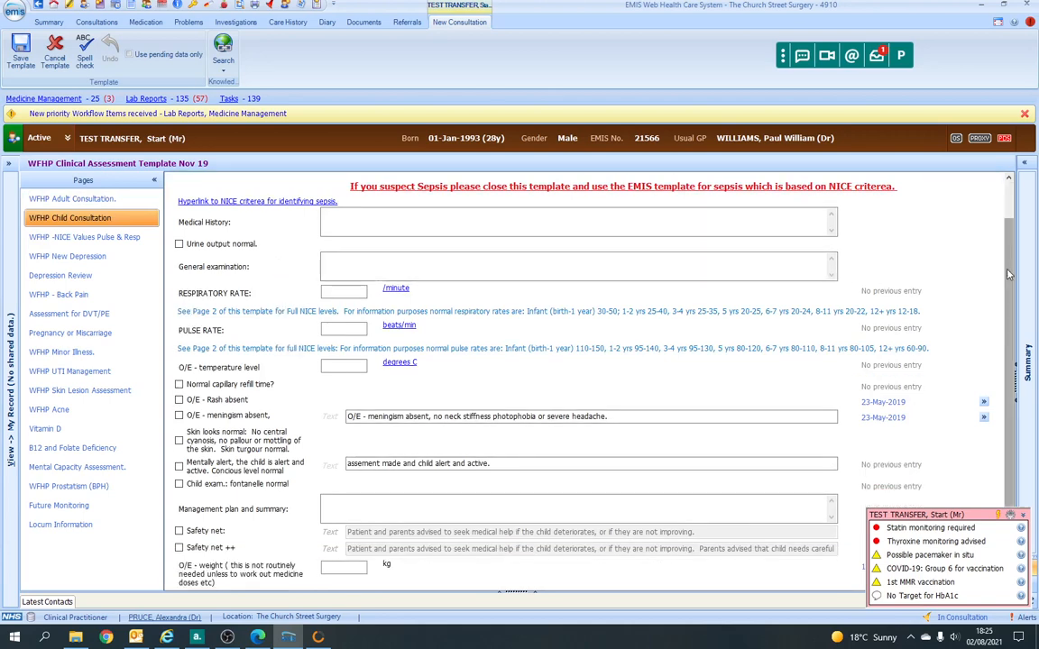
scroll(991, 215, "up", 1)
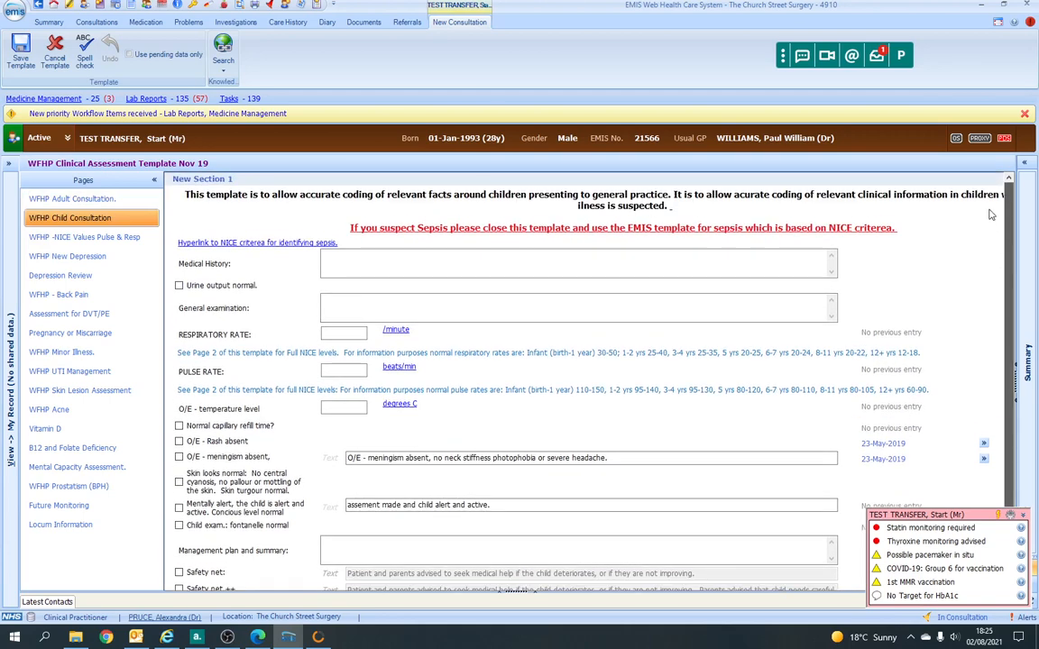
left_click(111, 241)
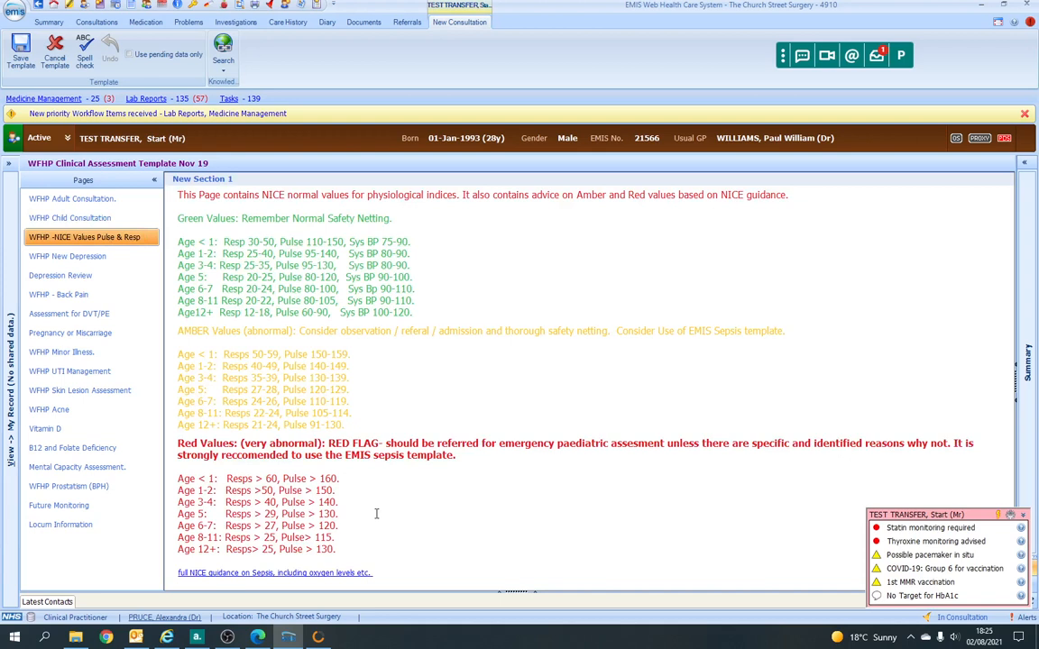
left_click(102, 257)
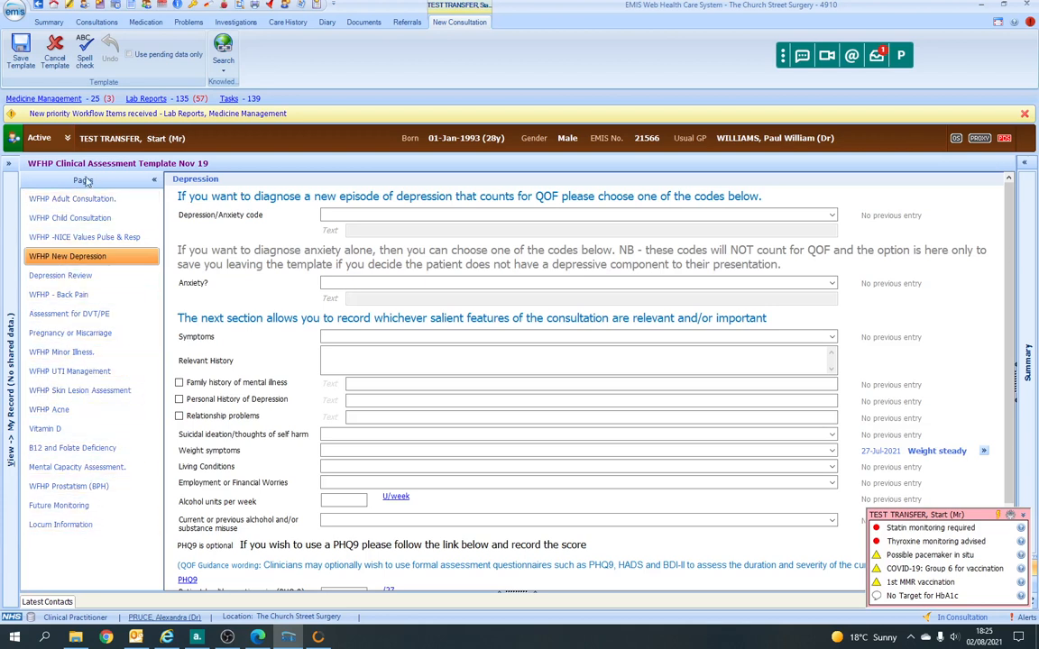
left_click(21, 47)
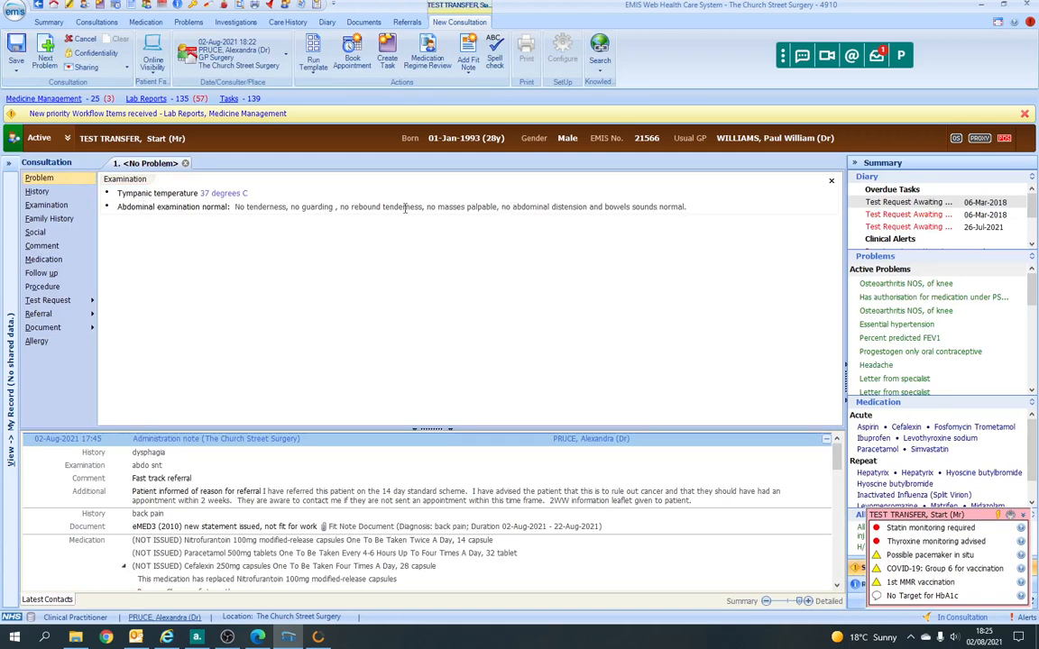
Replace the word "no" before "rebound tenderness" with the sample text "dsfas n" in the abdominal examination entry
left_click(354, 206)
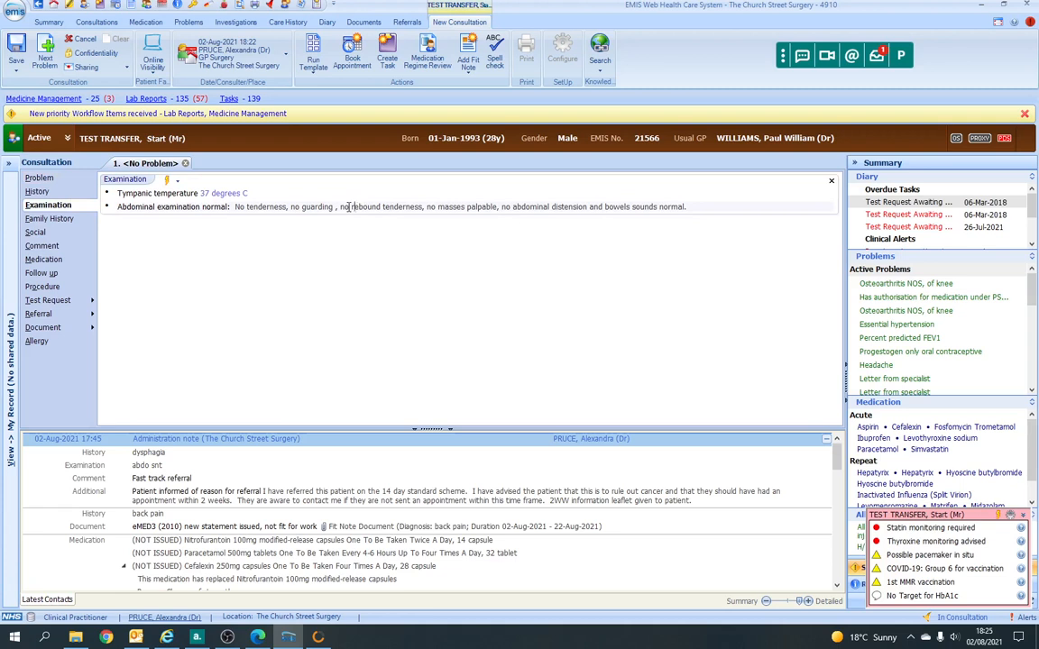
key("BackSpace")
key("BackSpace")
key("BackSpace")
key("BackSpace")
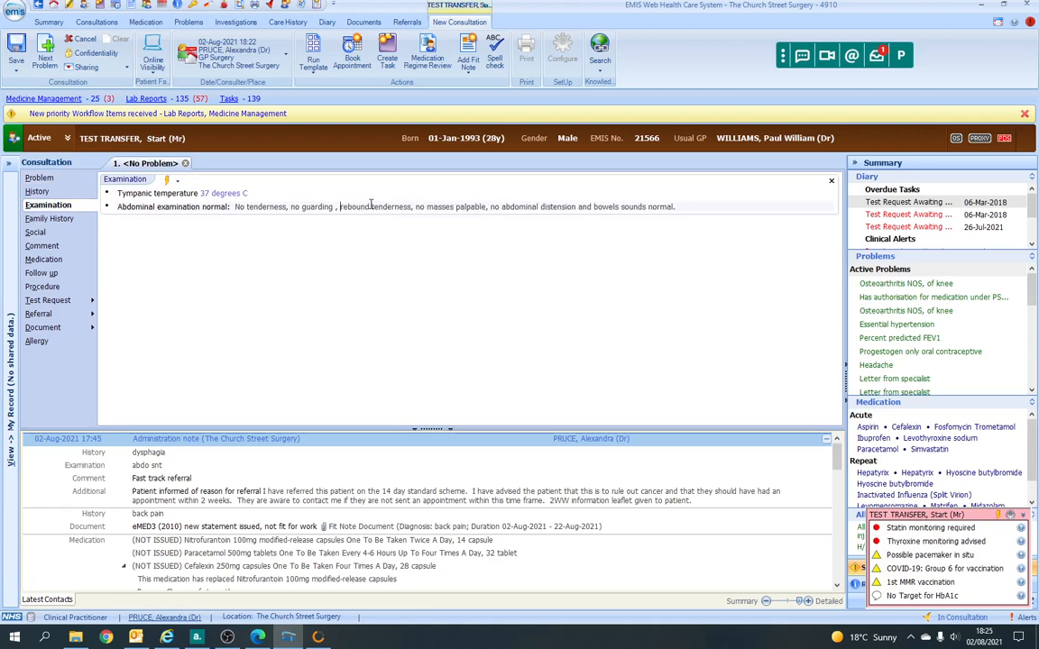
type("dsfas n")
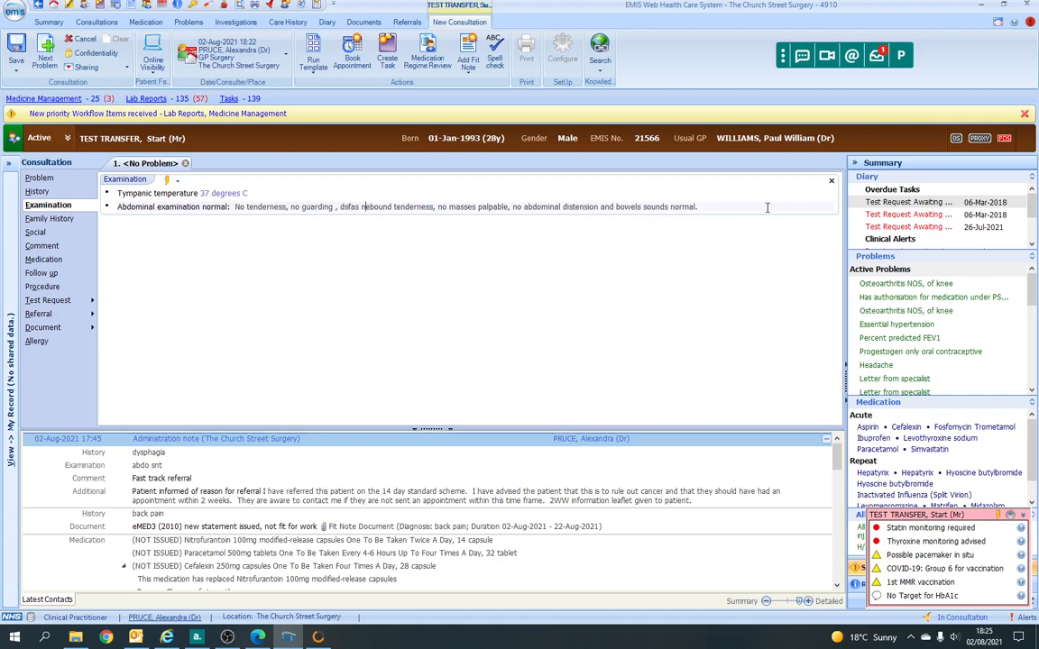
Remove the coded abdominal examination entry from the Examination section
left_click_drag(699, 207, 106, 219)
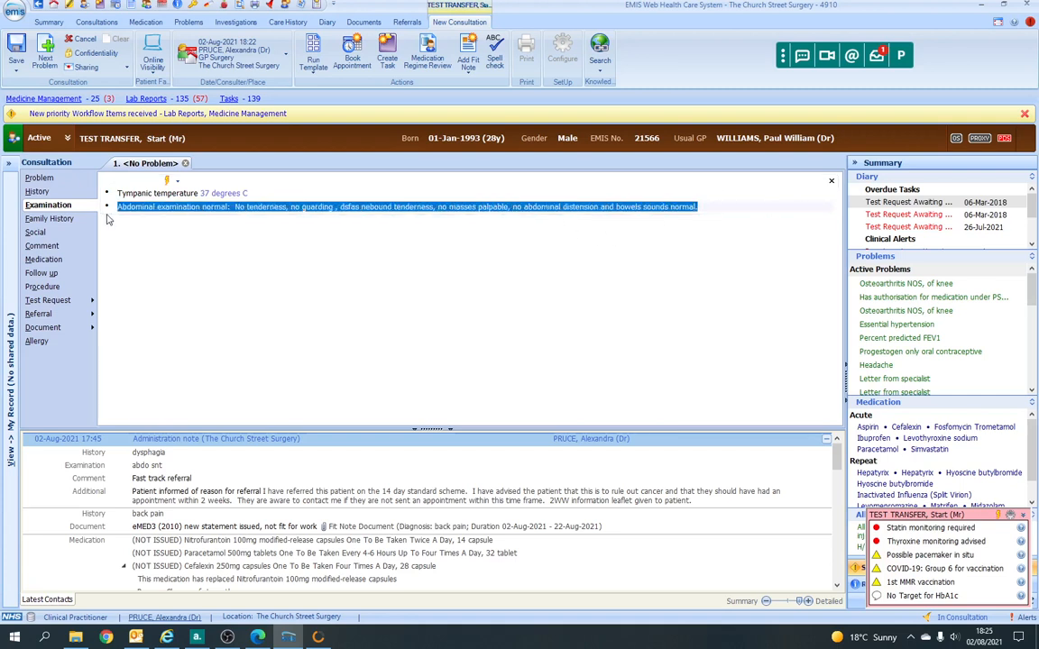
key("Delete")
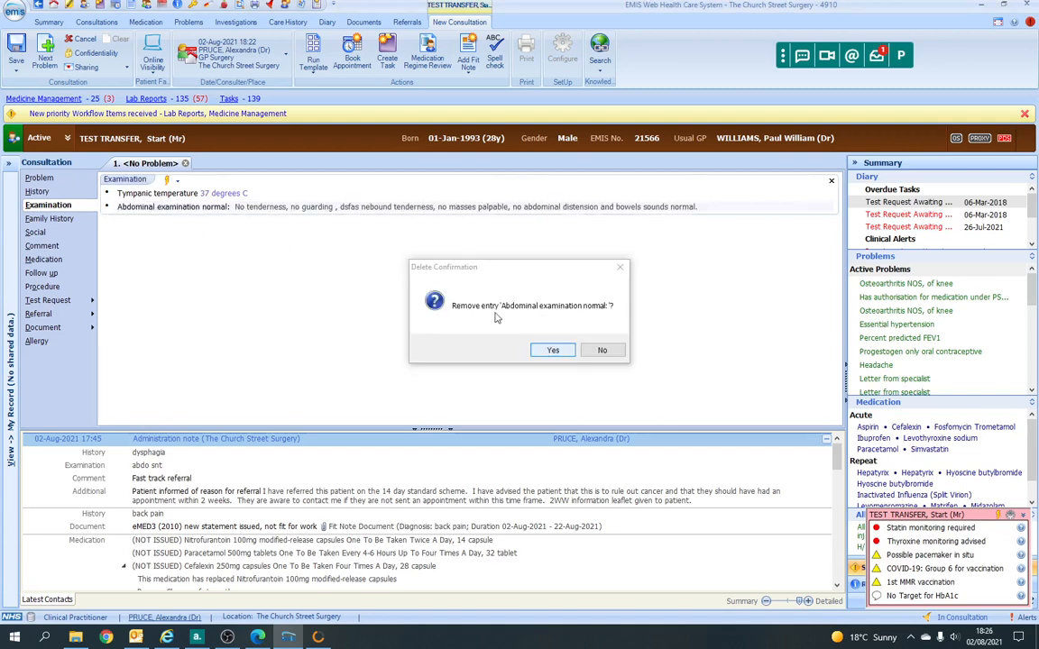
left_click(551, 350)
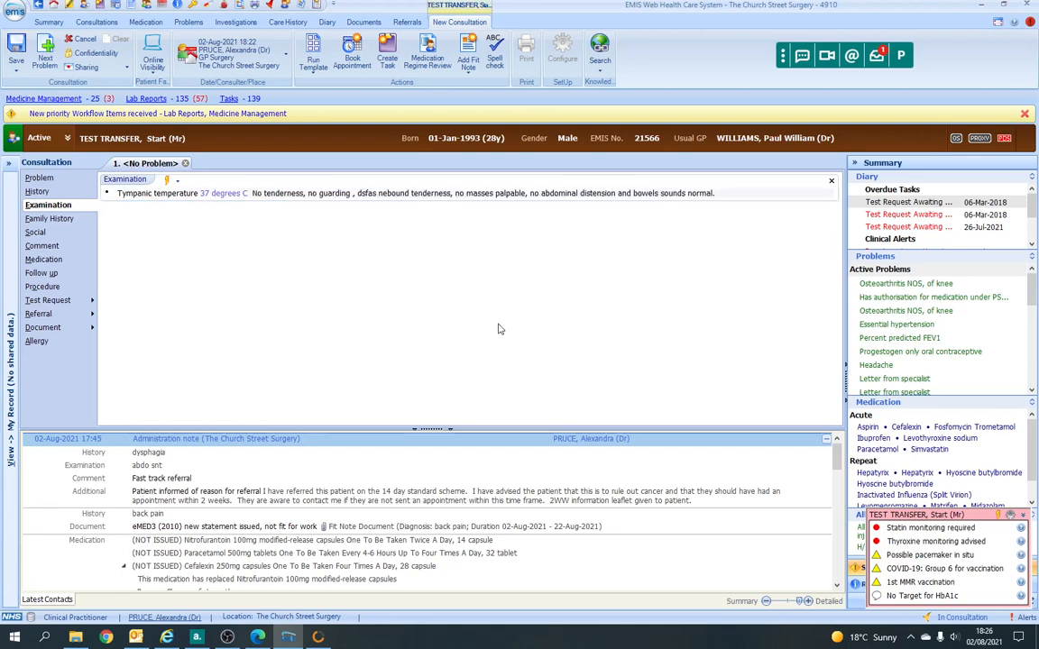
Delete the leftover abdominal findings text that follows the tympanic temperature
key("Delete")
key("Delete")
key("Delete")
key("Delete")
key("Delete")
key("Delete")
key("Delete")
key("Delete")
key("Delete")
key("Delete")
key("Delete")
key("Delete")
key("Delete")
key("Delete")
key("Delete")
key("Delete")
key("Delete")
key("Delete")
key("Delete")
key("Delete")
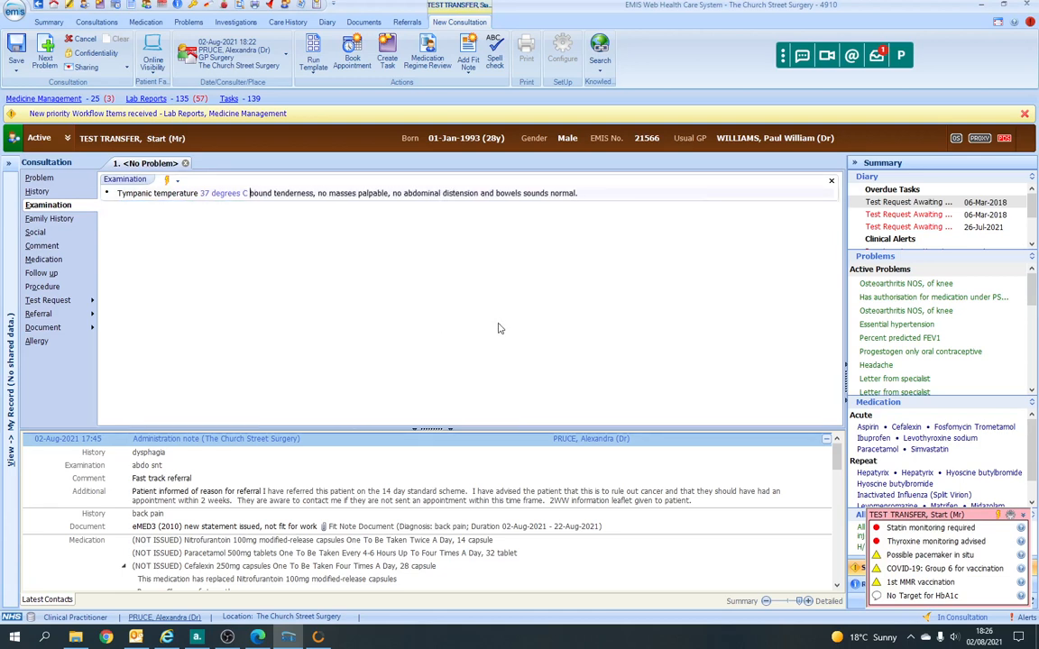
key("Delete")
key("Delete")
key("Delete")
key("Delete")
key("Delete")
key("Delete")
key("Delete")
key("Delete")
key("Delete")
key("Delete")
key("Delete")
key("Delete")
key("Delete")
key("Delete")
key("Delete")
key("Delete")
key("Delete")
key("Delete")
key("Delete")
key("Delete")
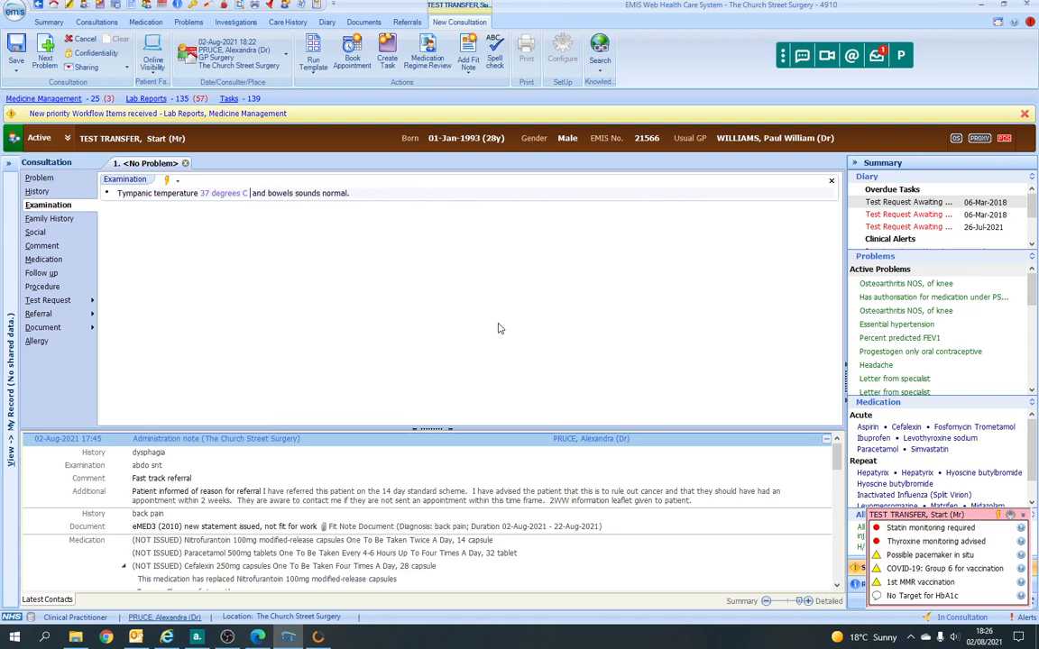
key("Delete")
key("Delete")
key("Delete")
key("Delete")
key("Delete")
key("Delete")
key("Delete")
key("Delete")
key("Delete")
key("Delete")
key("Delete")
key("Delete")
key("Delete")
key("Delete")
key("Delete")
key("Delete")
key("Delete")
key("Delete")
key("Delete")
key("Delete")
Launch the WFHP Main Menu protocol and open the Hypertension template under New Diagnosis for QOF in the GP templates
key("F12")
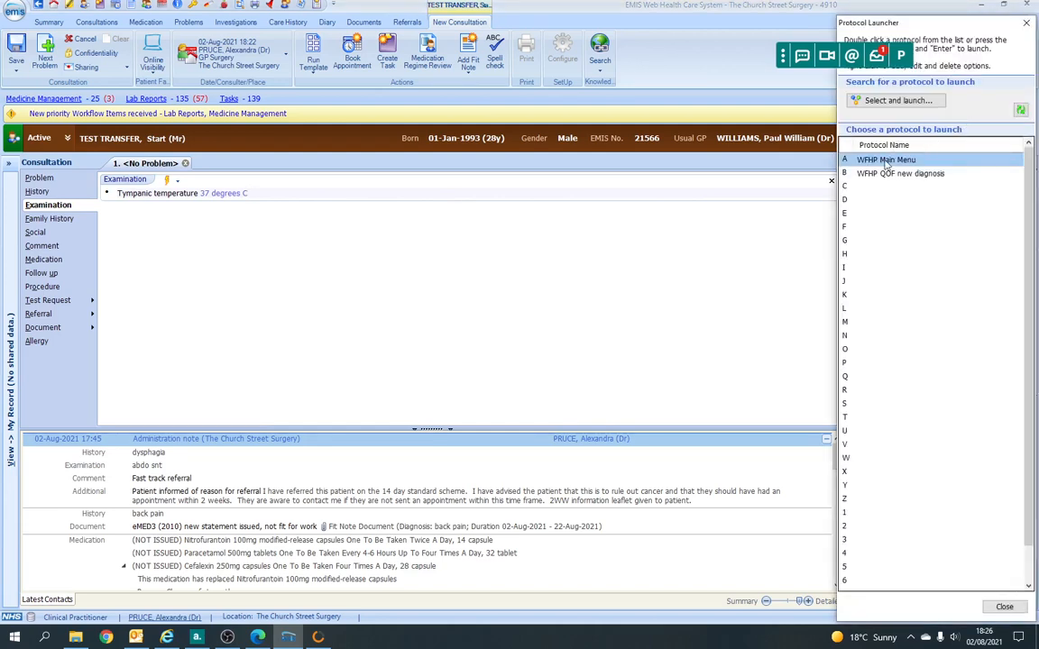
double_click(886, 167)
left_click(433, 374)
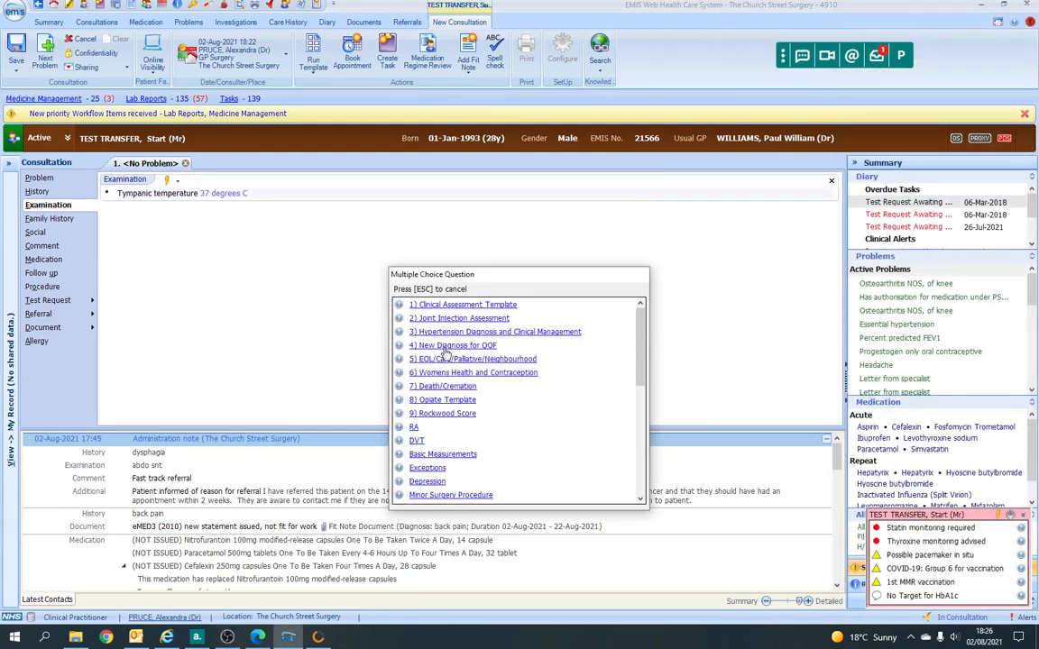
left_click(444, 347)
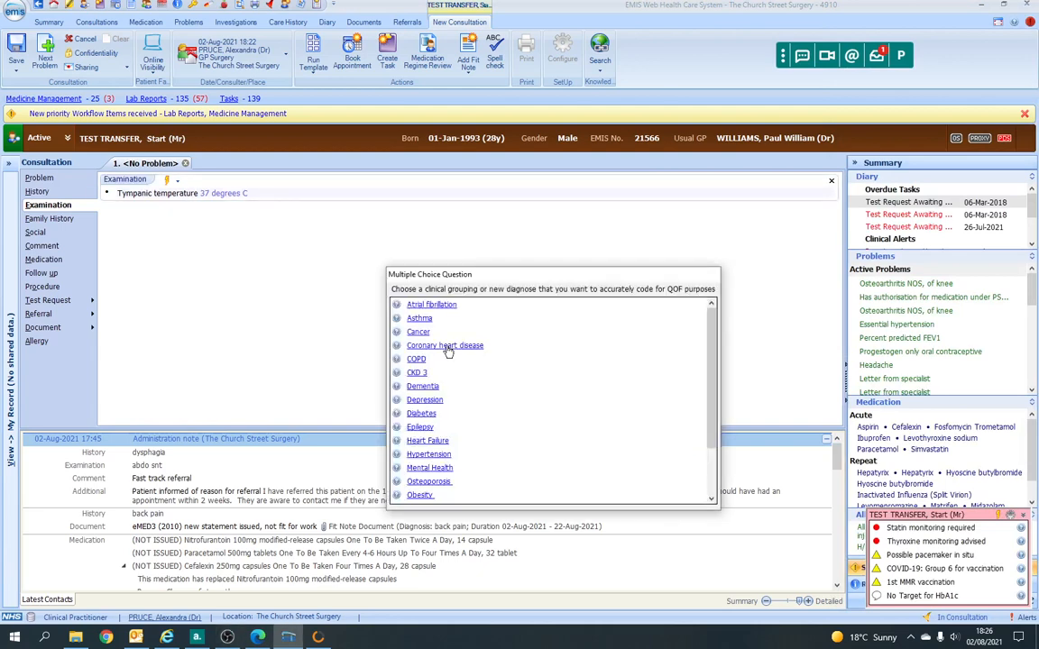
left_click(436, 458)
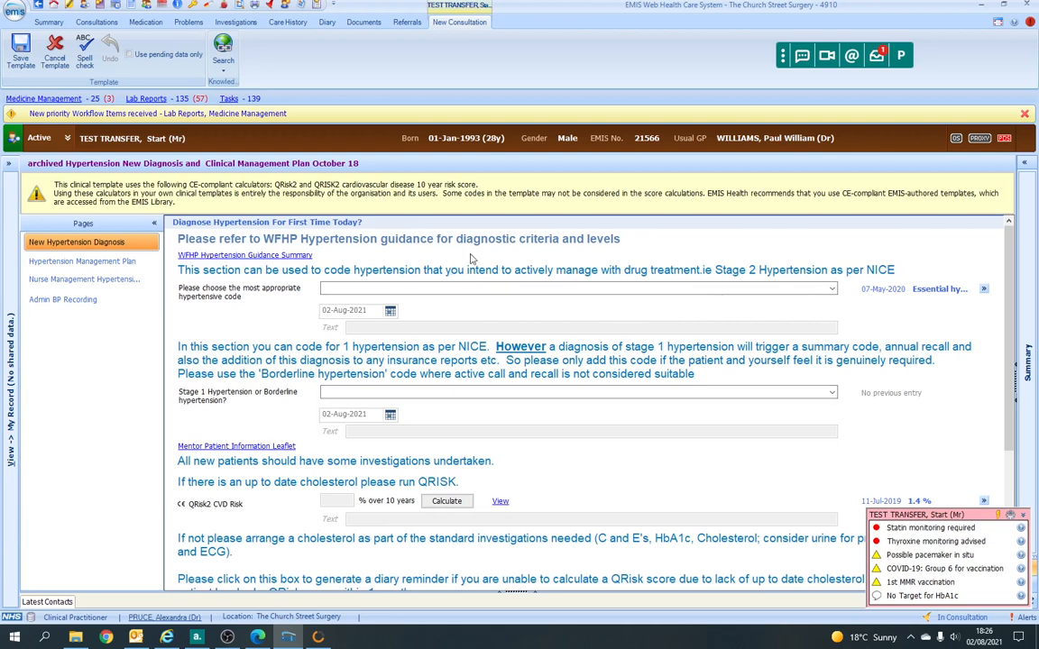
View the available hypertensive codes without choosing one, and calculate the QRisk2 CVD risk on the New Hypertension Diagnosis page
left_click(832, 290)
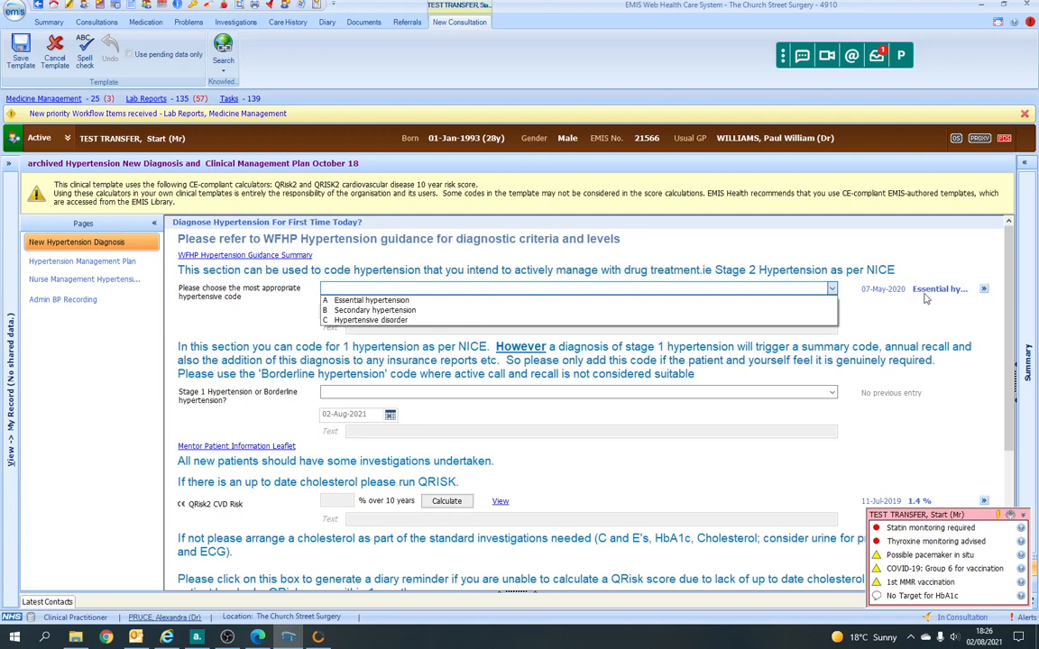
left_click(797, 334)
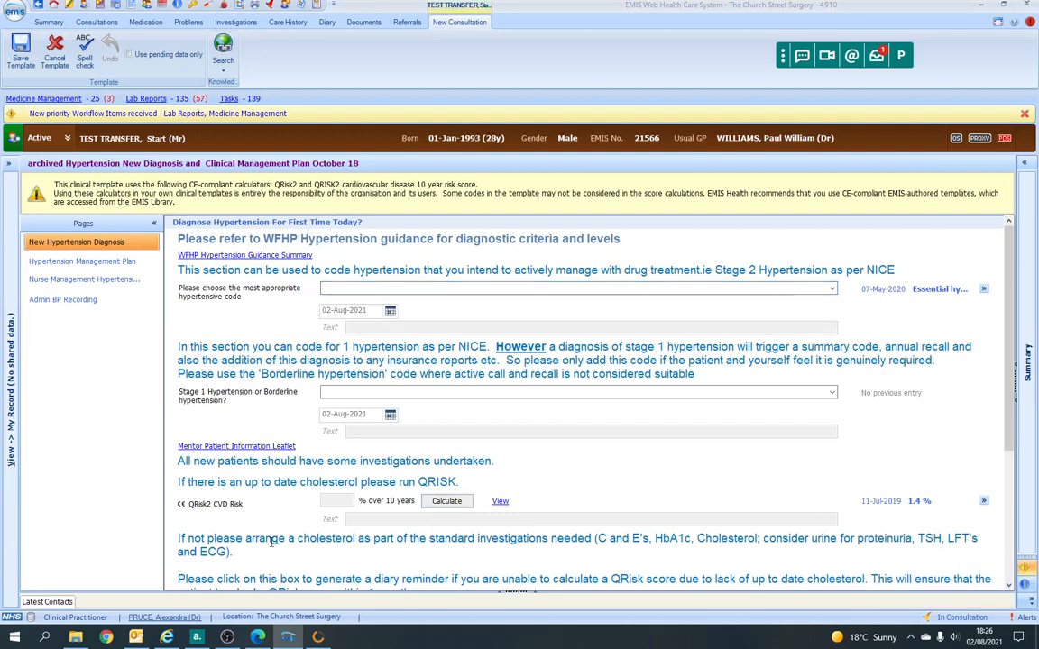
left_click(443, 504)
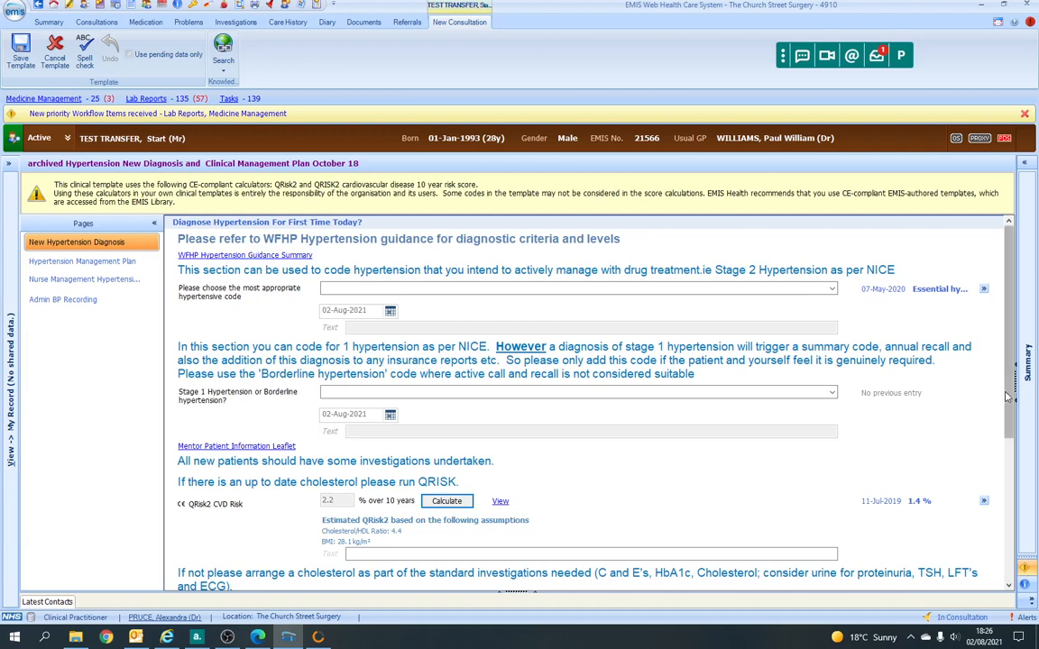
left_click_drag(1009, 397, 1009, 559)
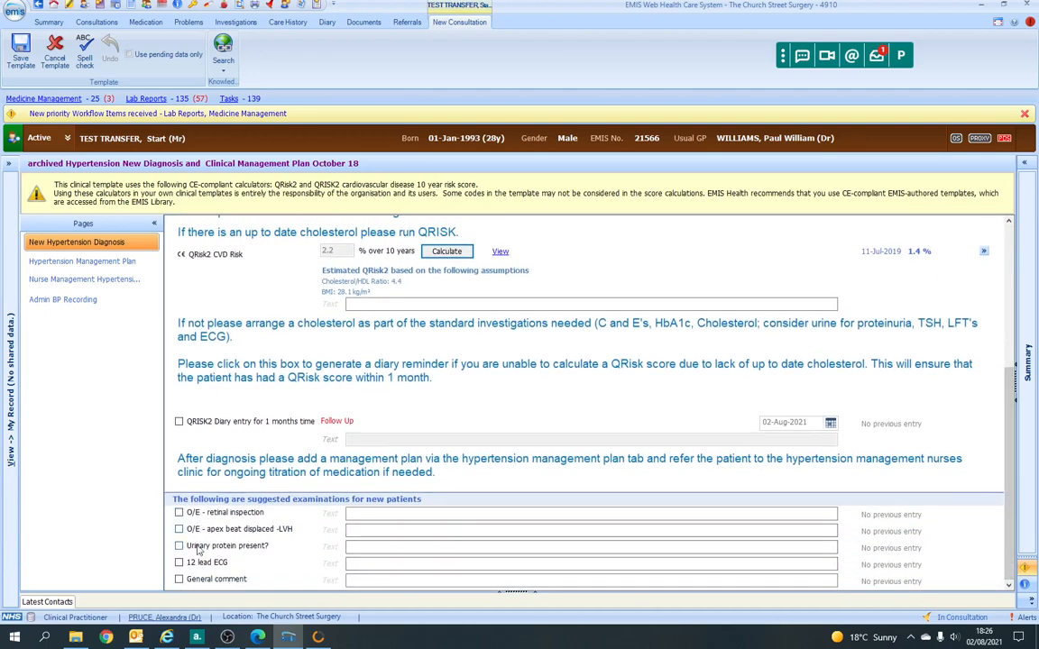
Choose the Ramipril, Amlodipine and thiazide regime in the Hypertension Management Plan and save the template
left_click(90, 261)
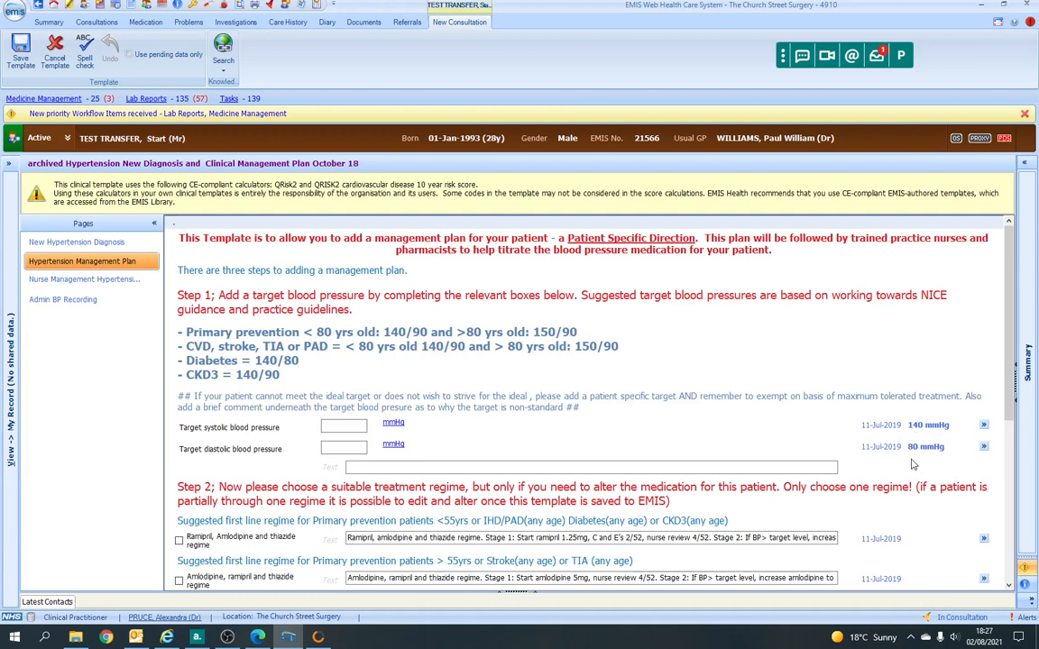
scroll(719, 448, "down", 2)
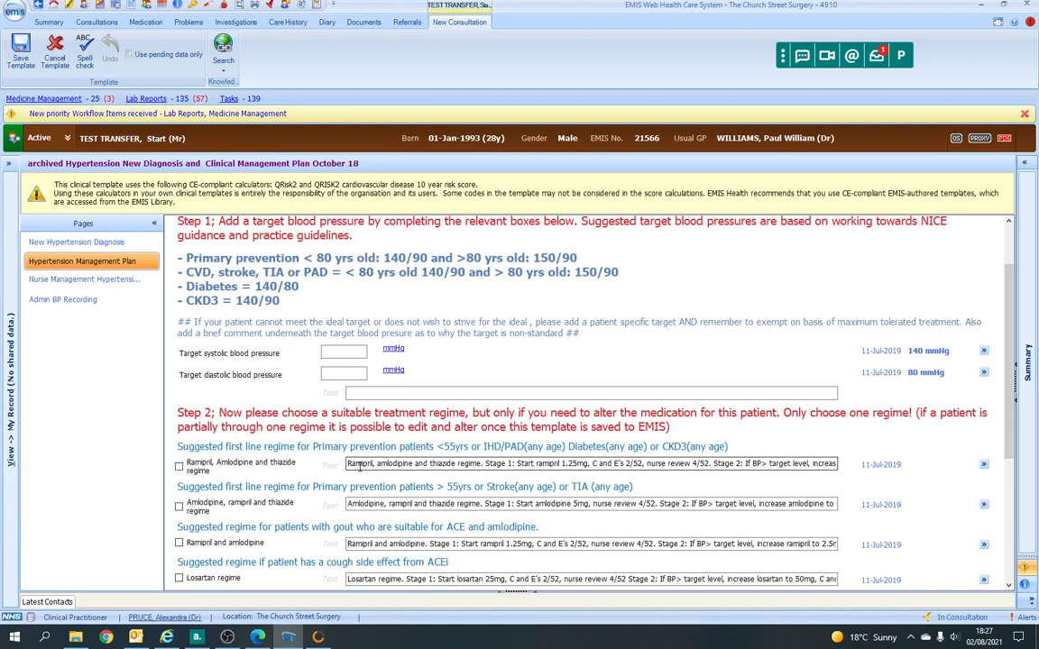
left_click(178, 466)
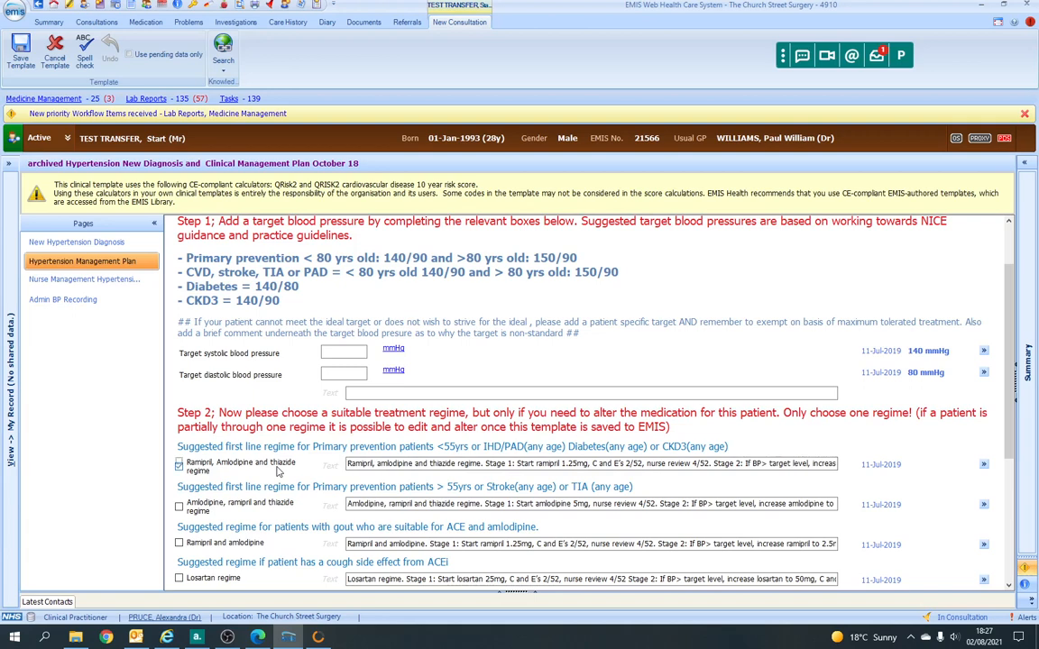
left_click(21, 51)
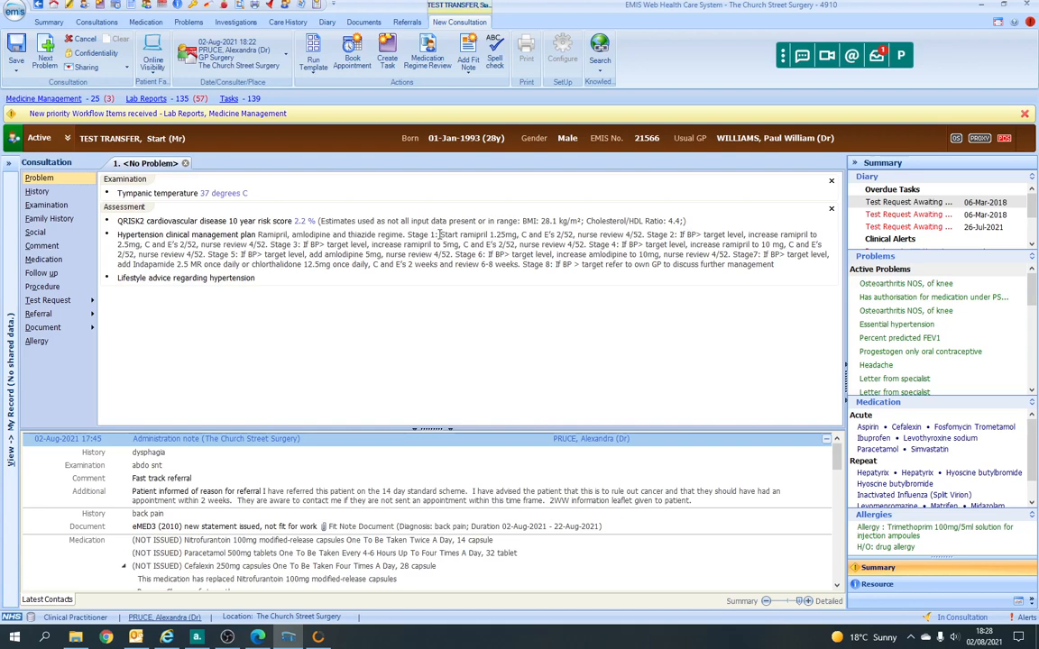
Delete the Stage 1 instructions from the hypertension clinical management plan entry
left_click_drag(409, 235, 644, 229)
key("Delete")
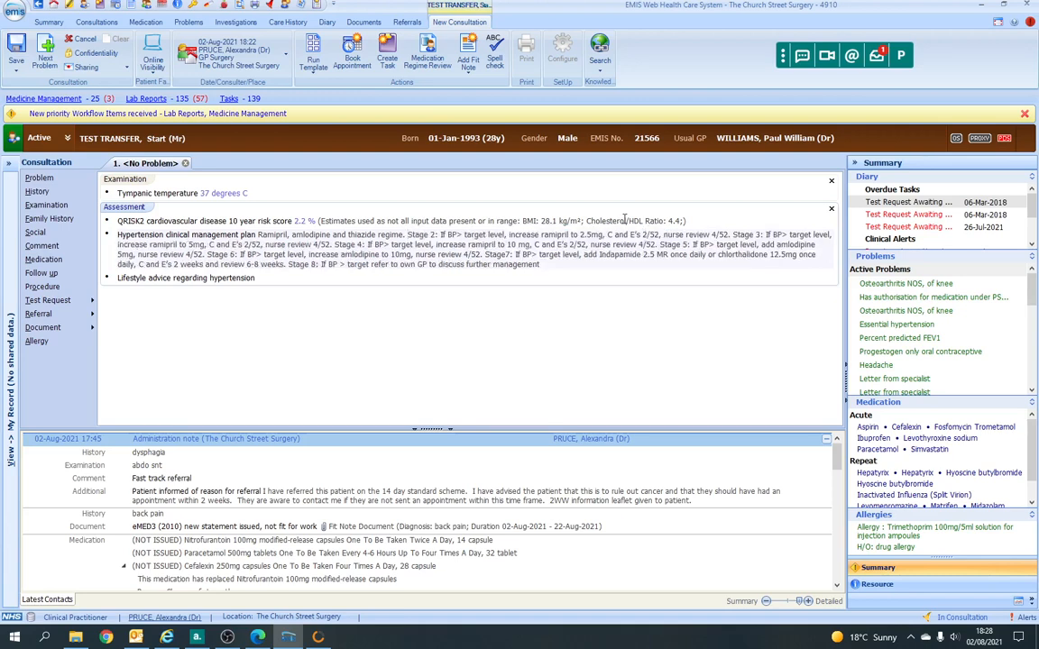